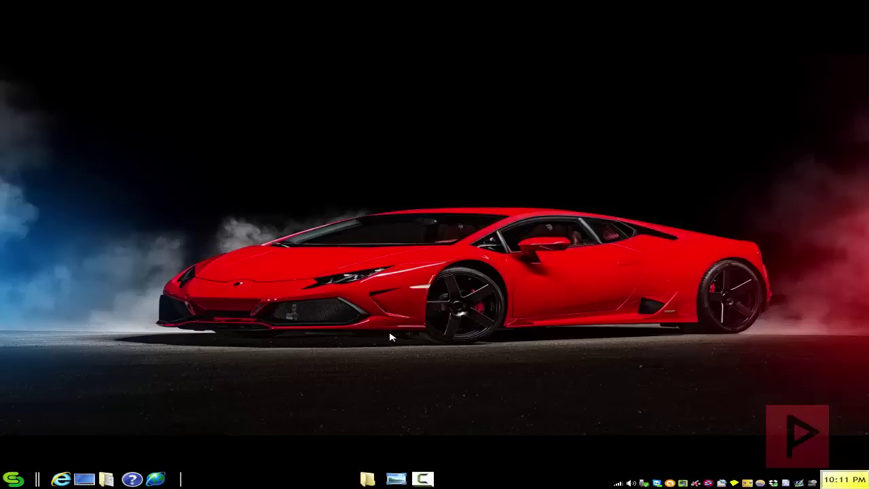
Open Advanced sharing settings from Control Panel's Network and Sharing Center
key(alt+space)
text(control p)
key(Return)
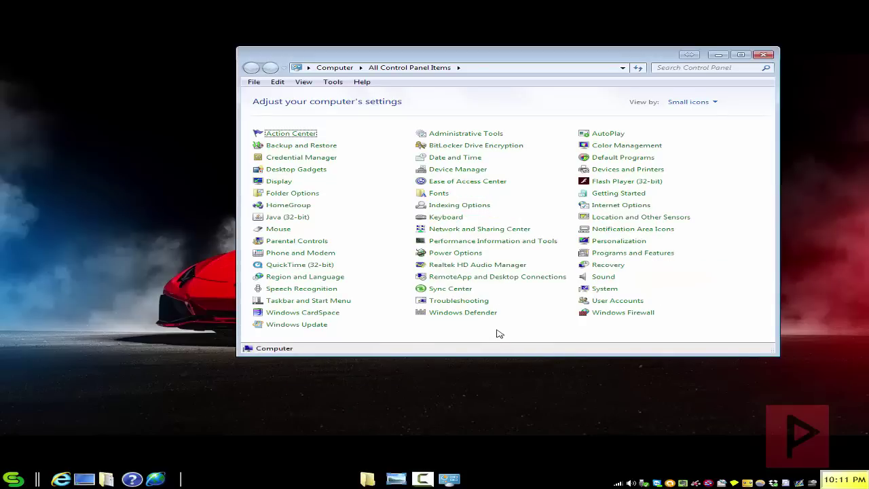
click(502, 231)
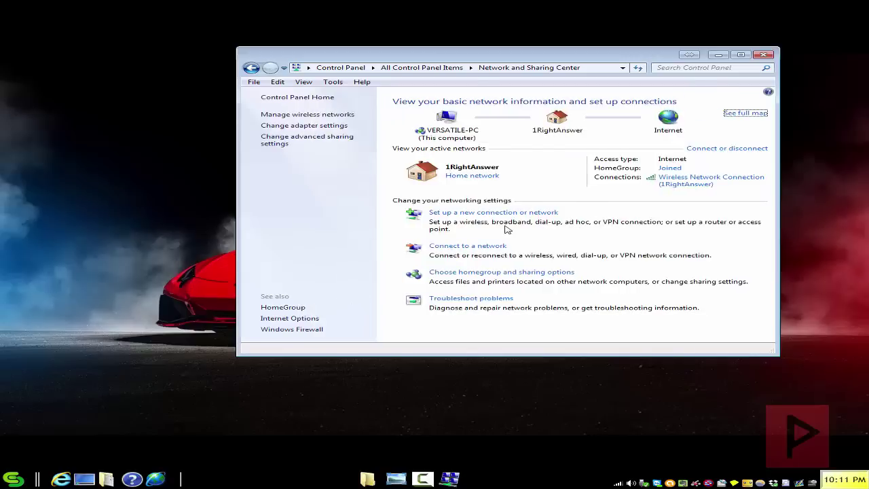
click(290, 143)
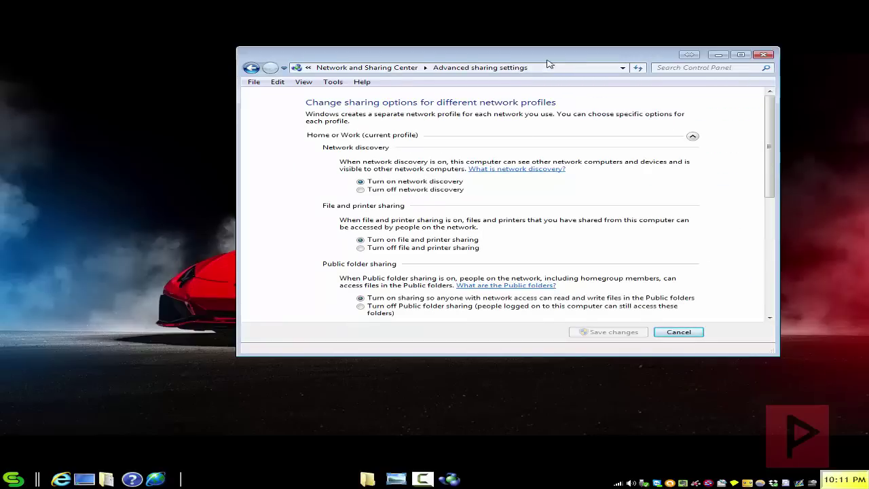
Confirm discovery and file sharing are on and password protection off, including Public, then close
drag(550, 60, 475, 50)
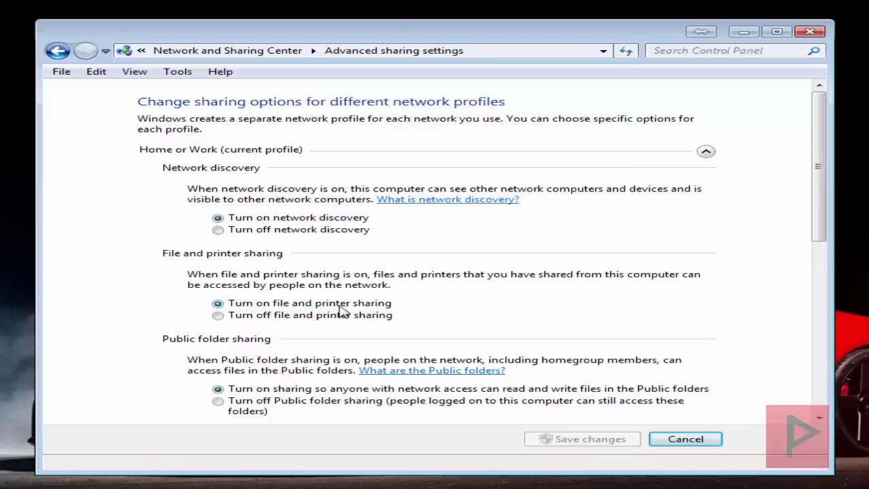
drag(821, 235, 822, 283)
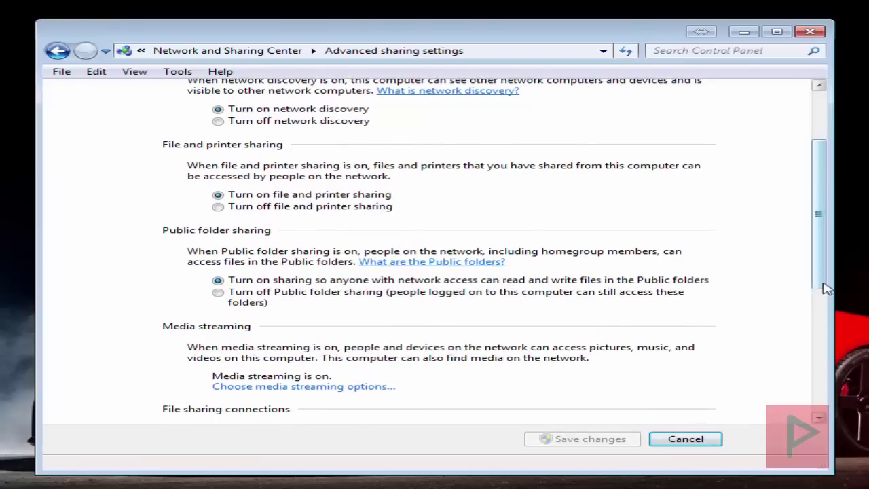
drag(822, 287, 774, 346)
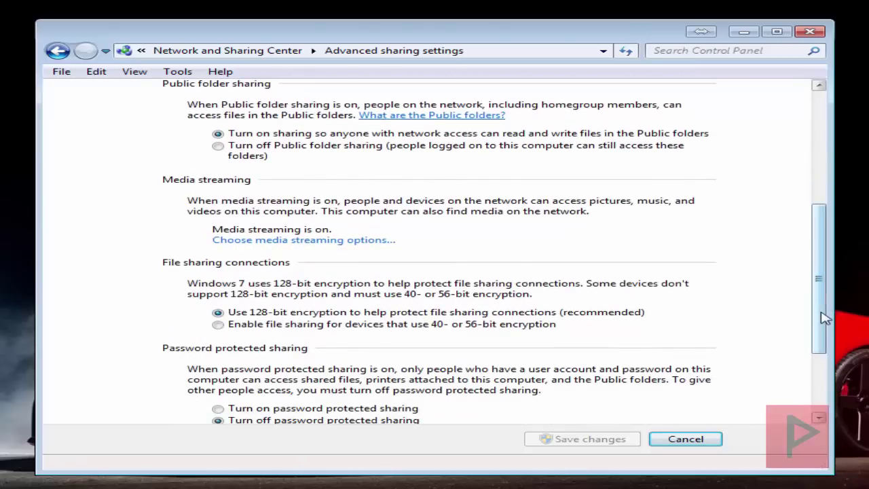
scroll(822, 321, down, 4)
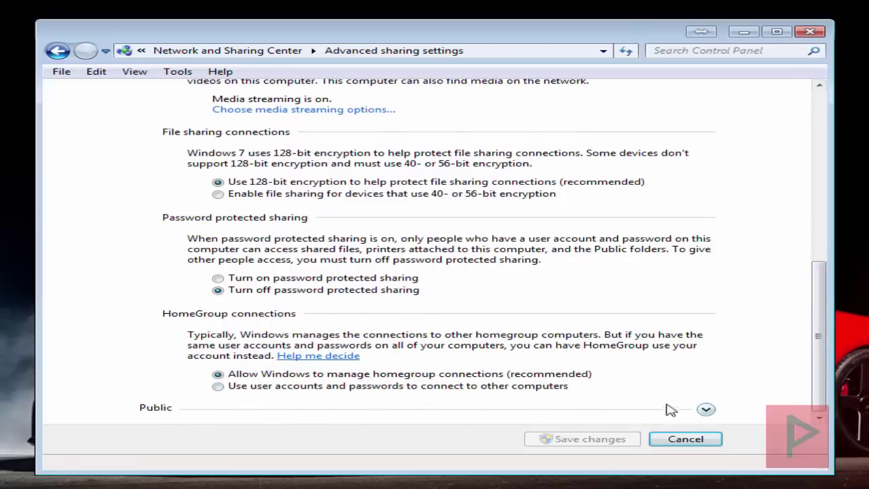
click(706, 410)
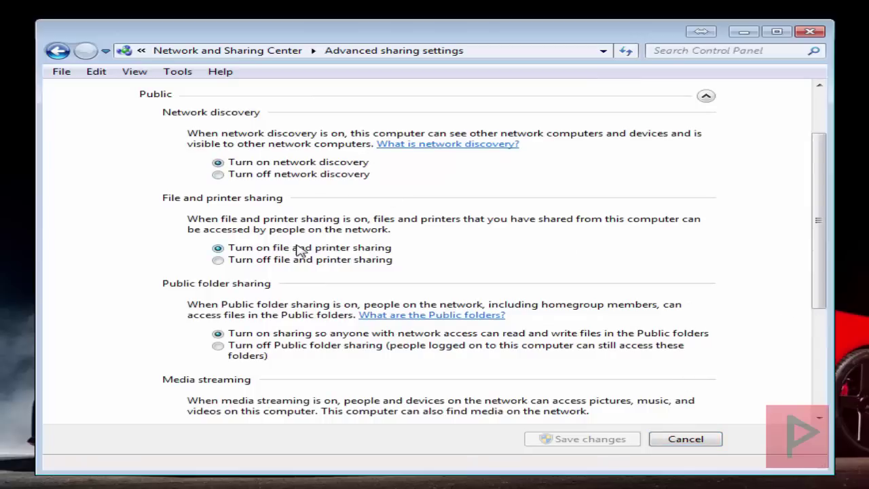
scroll(814, 290, down, 6)
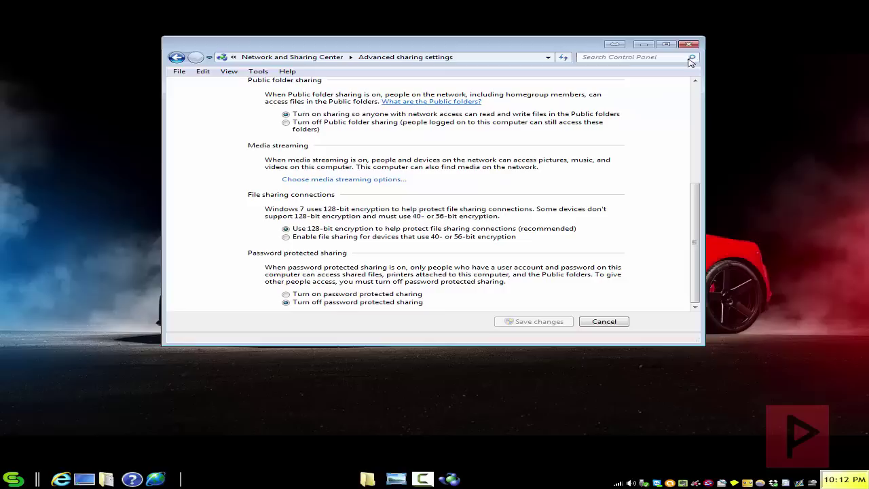
click(689, 44)
Browse to the PS2SMB folder inside temp on 5 - Backup Files (J:)
right_click(361, 153)
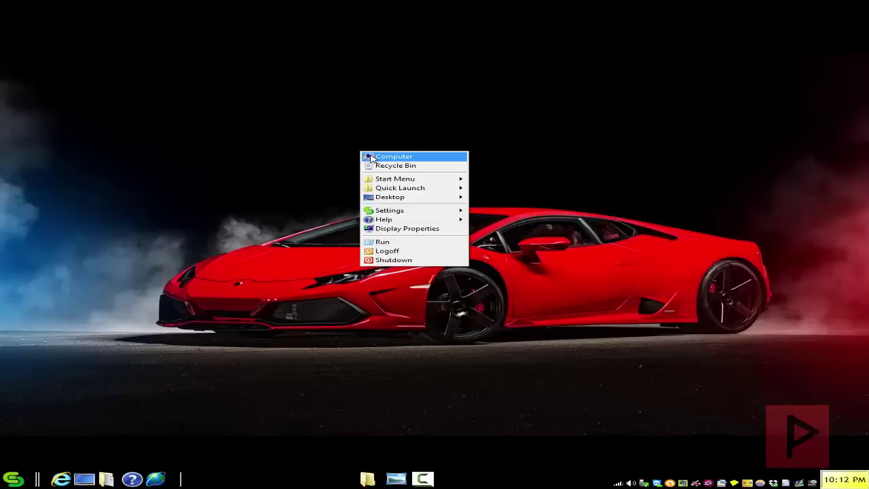
click(422, 157)
double_click(473, 185)
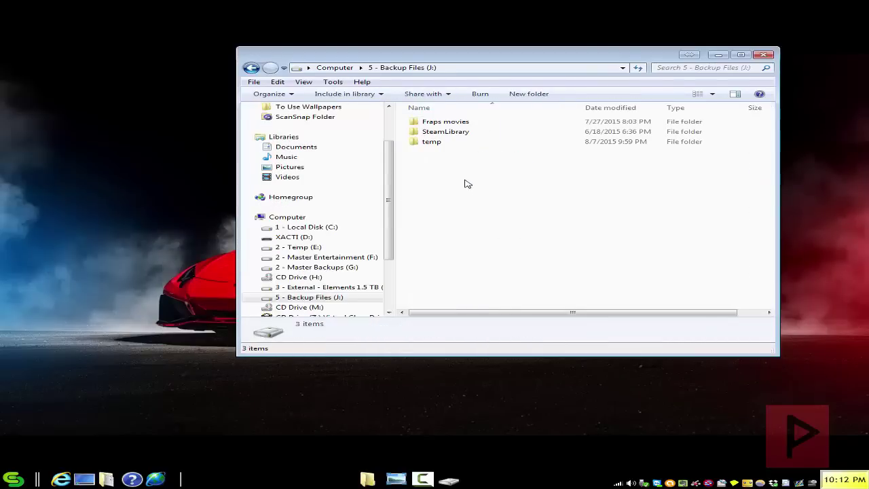
double_click(451, 141)
click(448, 124)
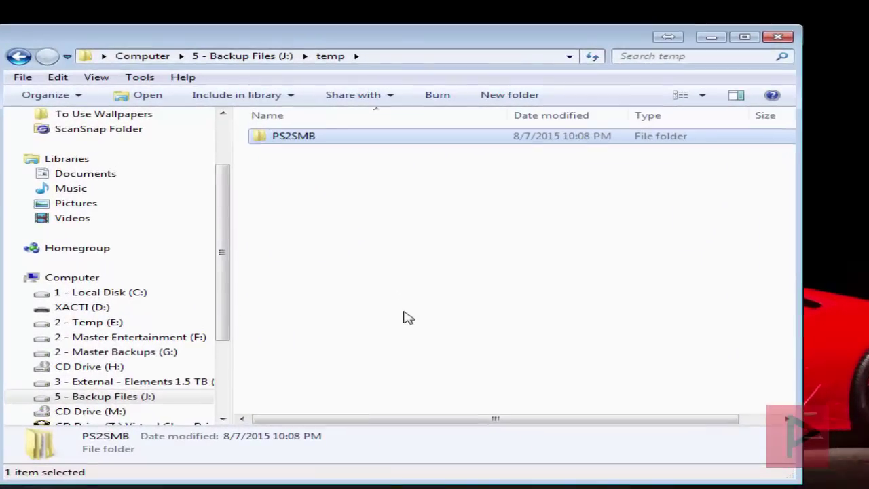
double_click(302, 141)
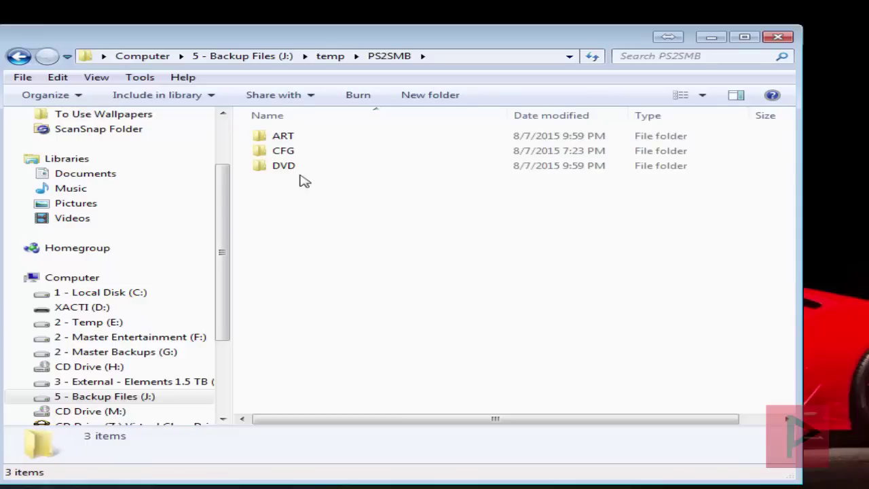
Check that the CFG folder is empty and delete it
double_click(302, 153)
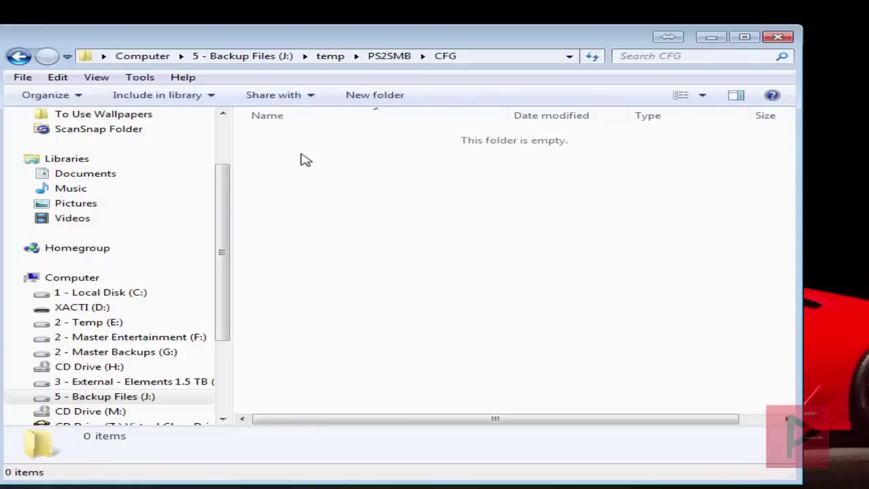
key(BackSpace)
click(303, 152)
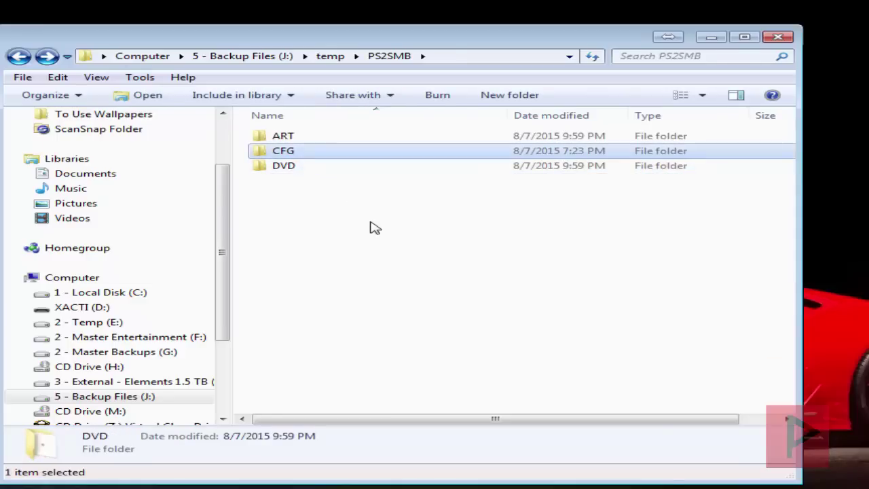
key(Delete)
click(520, 367)
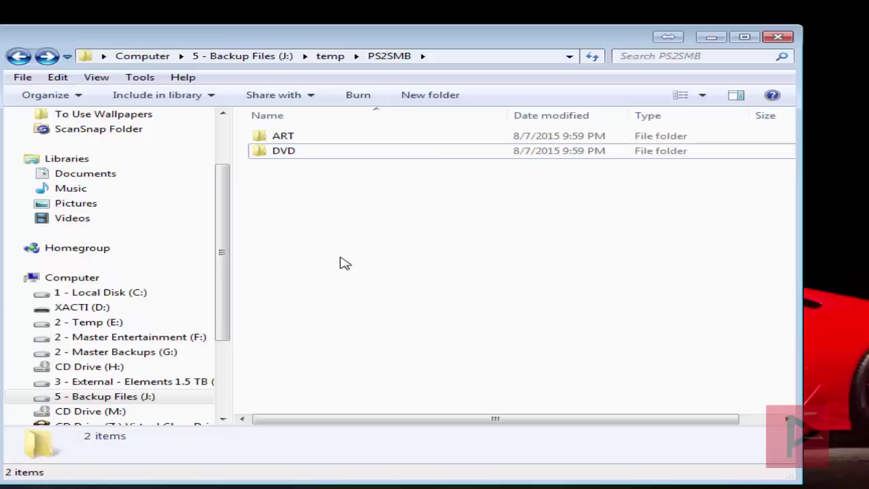
Rename SLUS_205.95.AREA 52.ISO in the DVD folder to SLUS_205.95.AREA 51.ISO
double_click(288, 153)
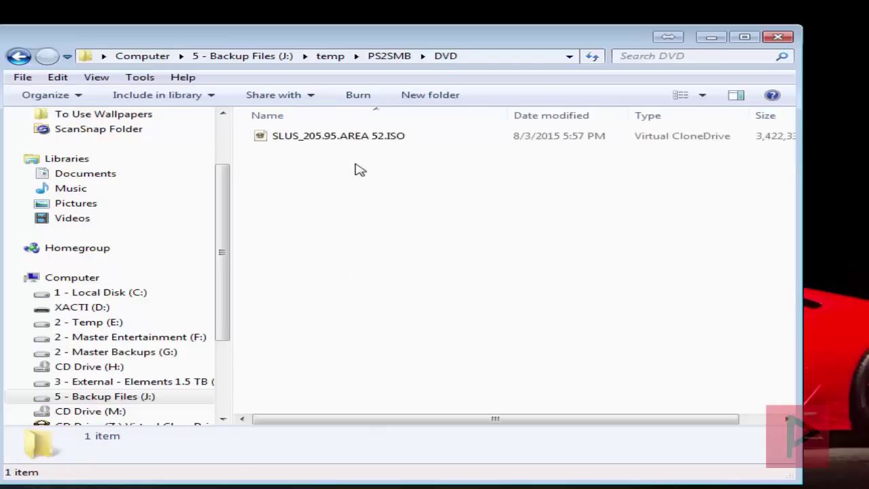
click(356, 137)
key(F2)
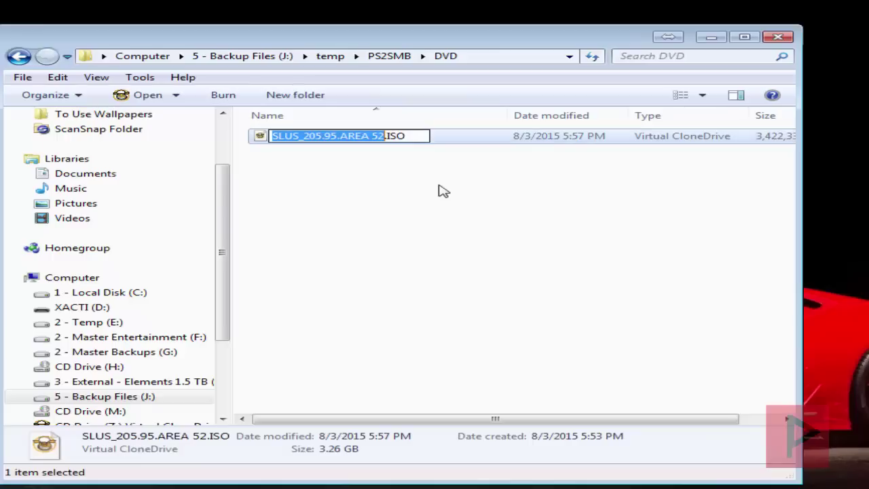
key(Right)
key(BackSpace)
text(1)
key(Return)
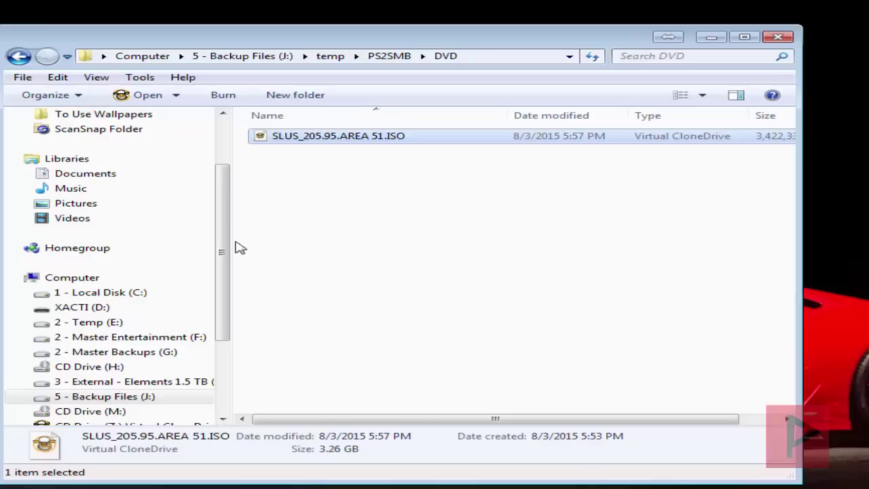
drag(226, 247, 227, 279)
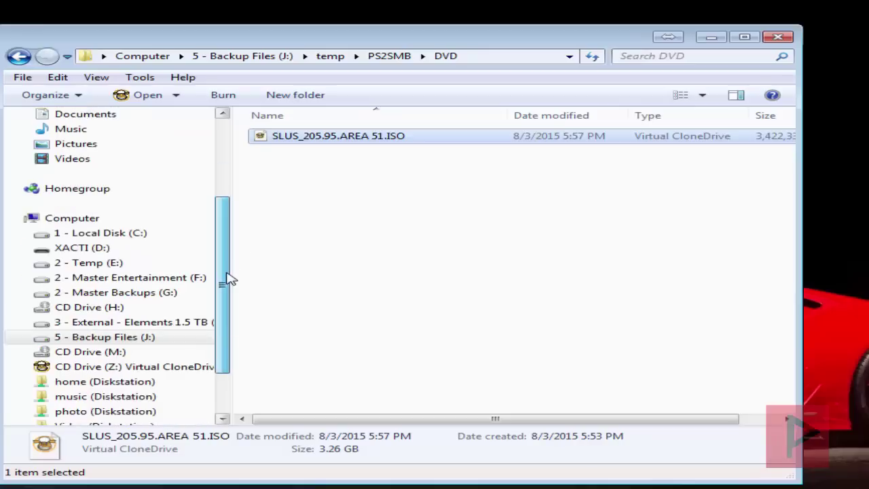
Mount the AREA 51 ISO with Virtual CloneDrive as drive Z: and open it
right_click(340, 141)
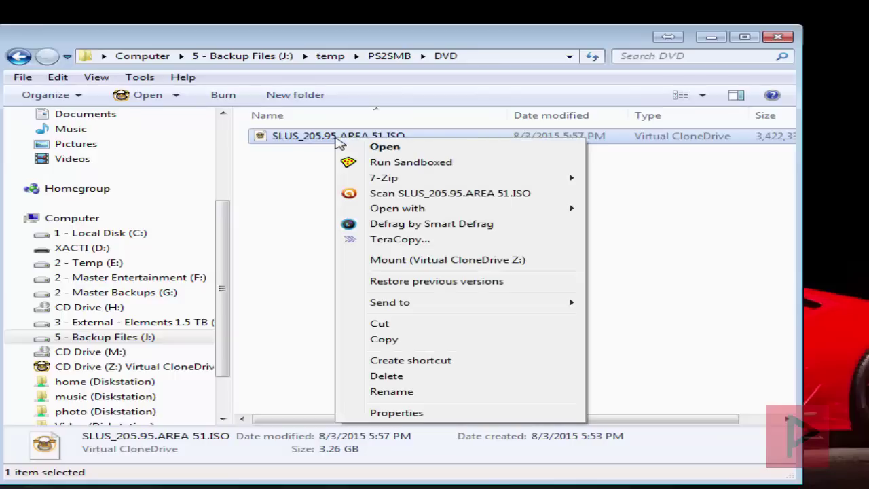
click(441, 260)
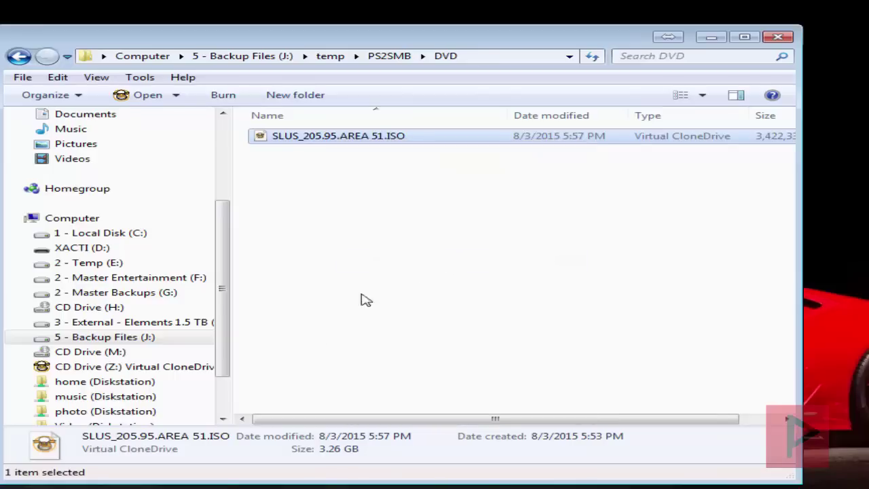
click(194, 370)
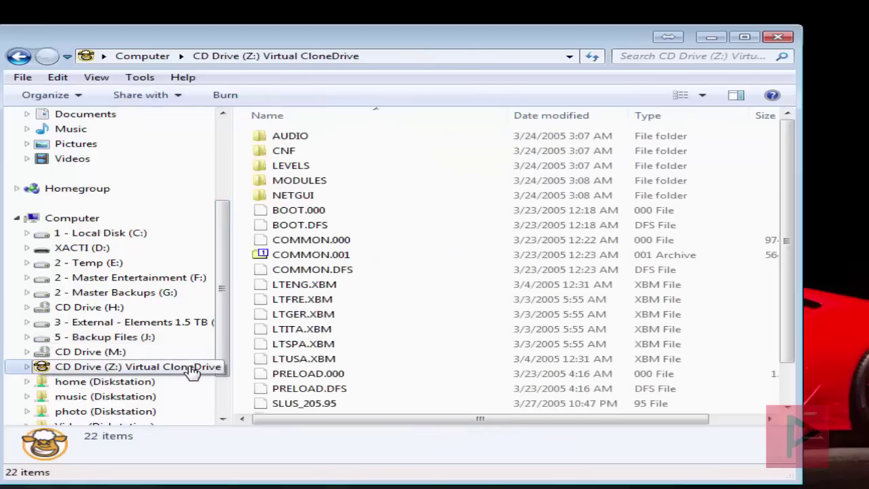
Inspect the LTGER.XBM and SLUS_205.95 files on Z:, then return to PS2SMB
click(378, 314)
scroll(378, 314, down, 1)
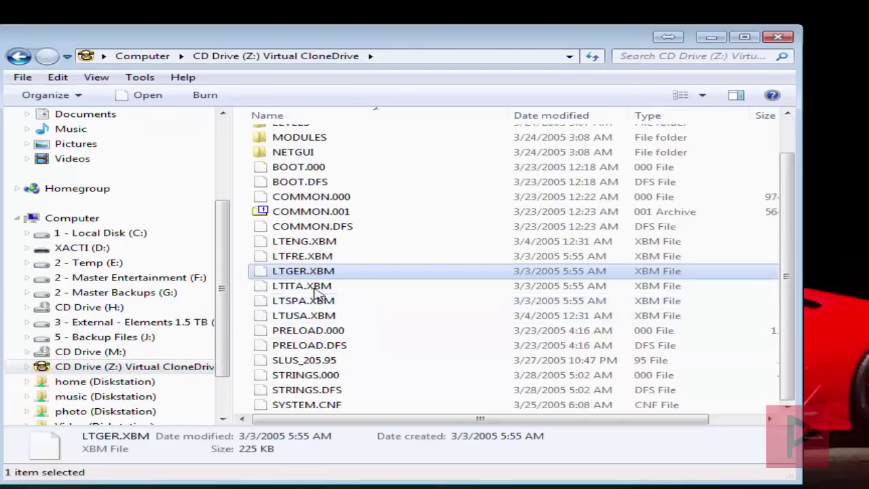
click(335, 364)
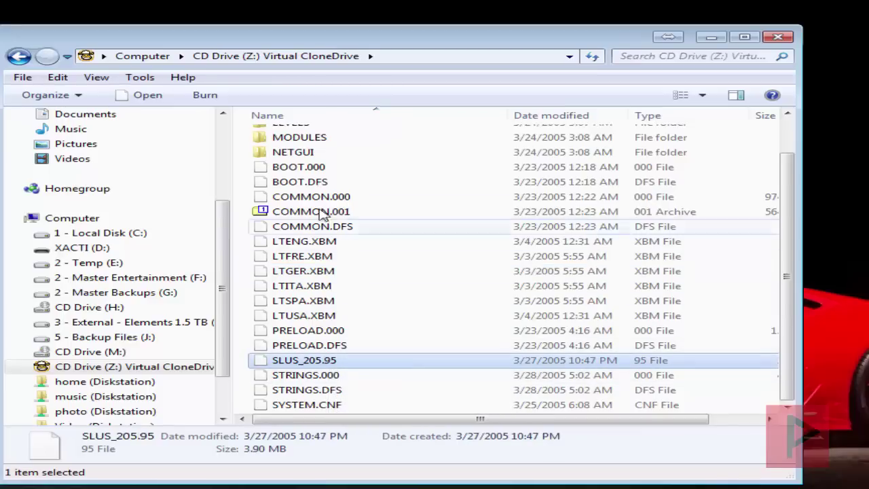
click(19, 56)
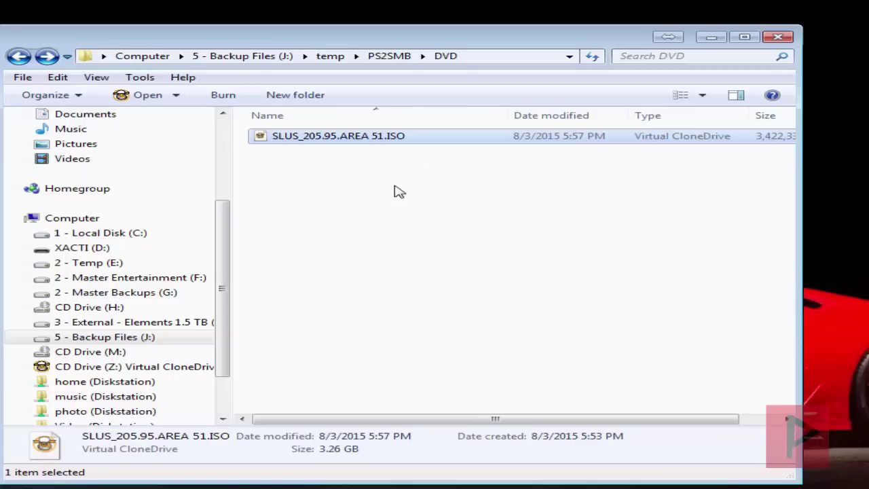
click(19, 55)
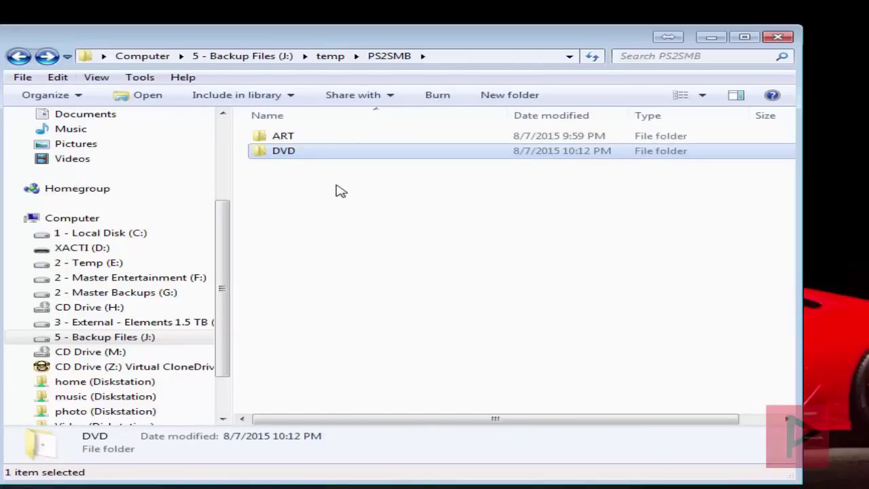
double_click(322, 143)
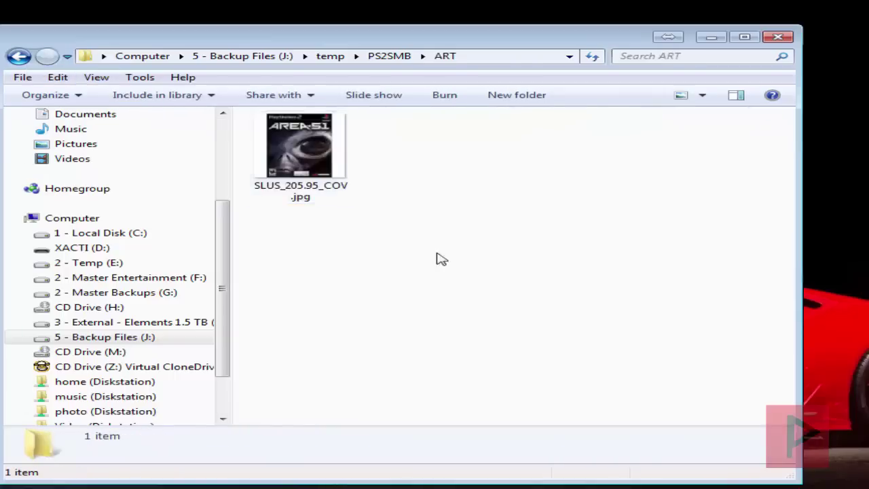
click(330, 169)
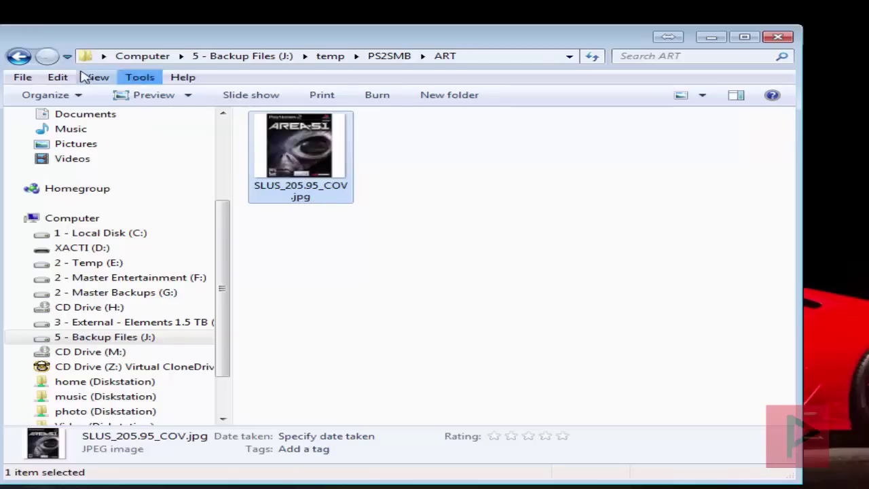
click(19, 56)
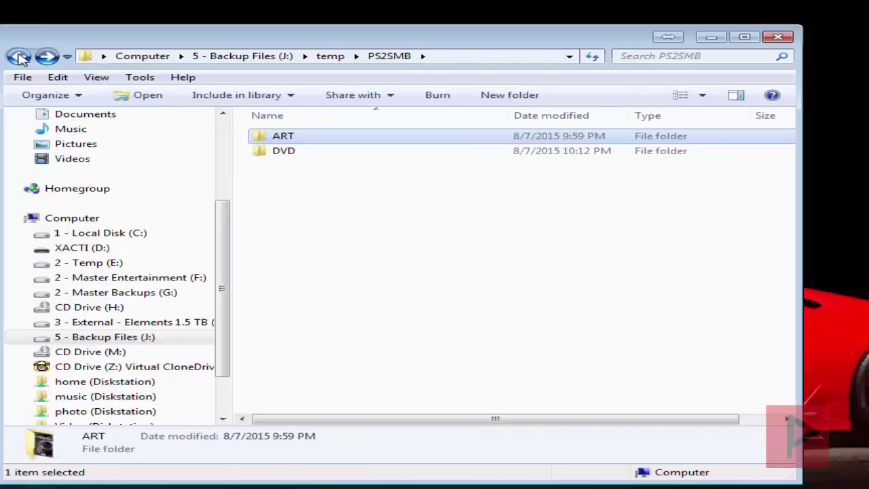
Go back up from PS2SMB to the temp folder
click(19, 56)
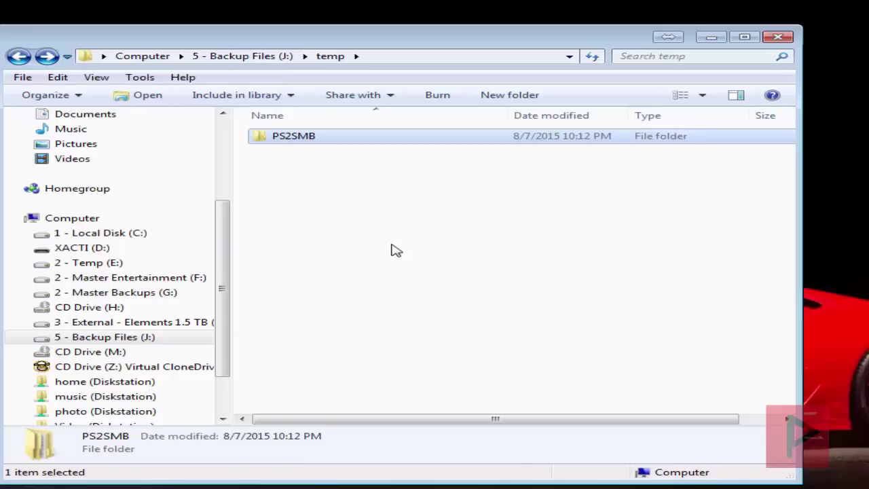
Open the PS2SMB folder's properties and mark it read-only
right_click(322, 145)
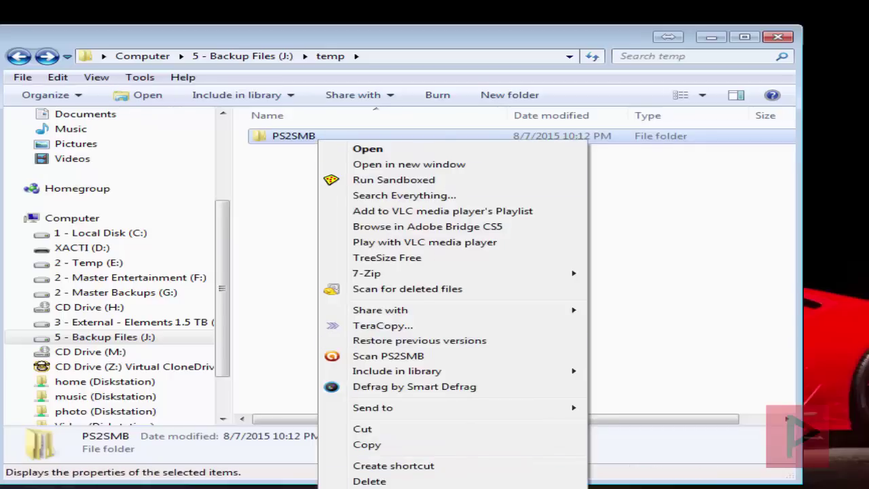
key(r)
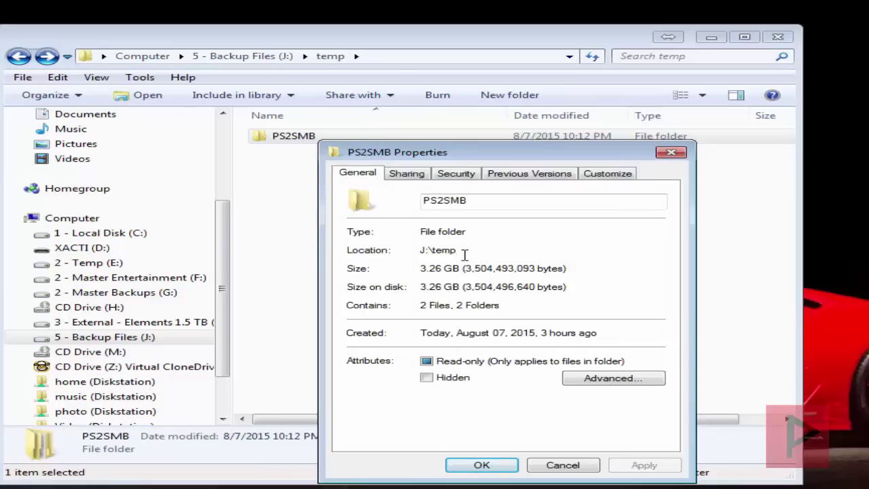
click(468, 365)
click(475, 367)
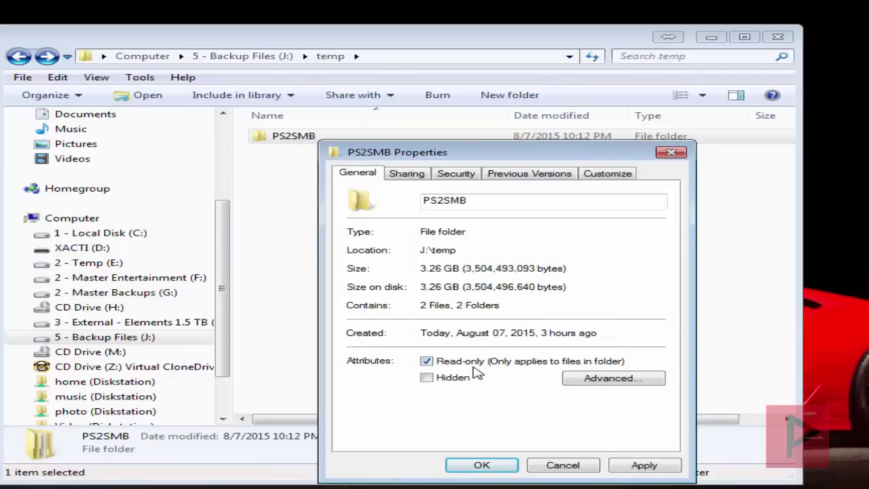
Turn on Advanced Sharing for the folder under the share name PS2SMB
click(409, 174)
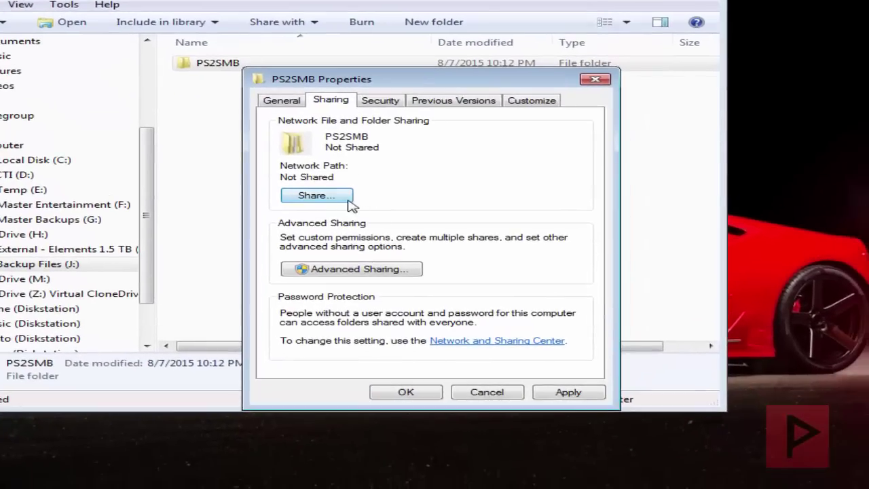
click(372, 271)
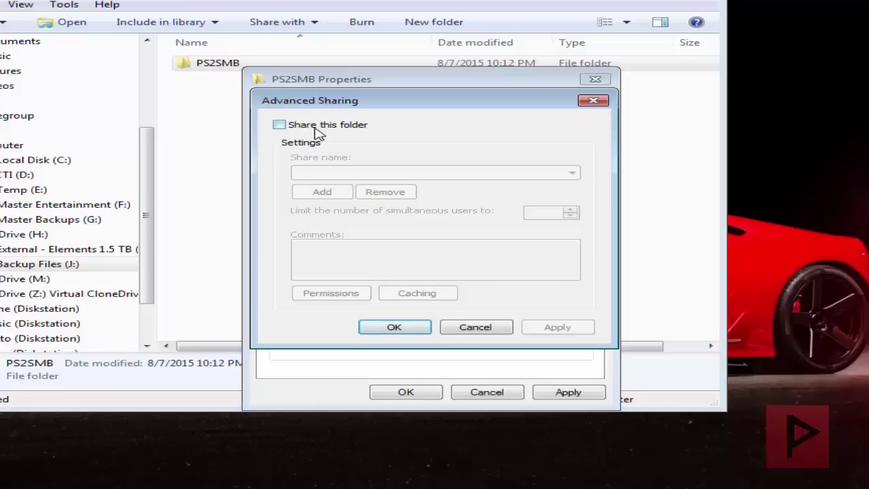
click(315, 128)
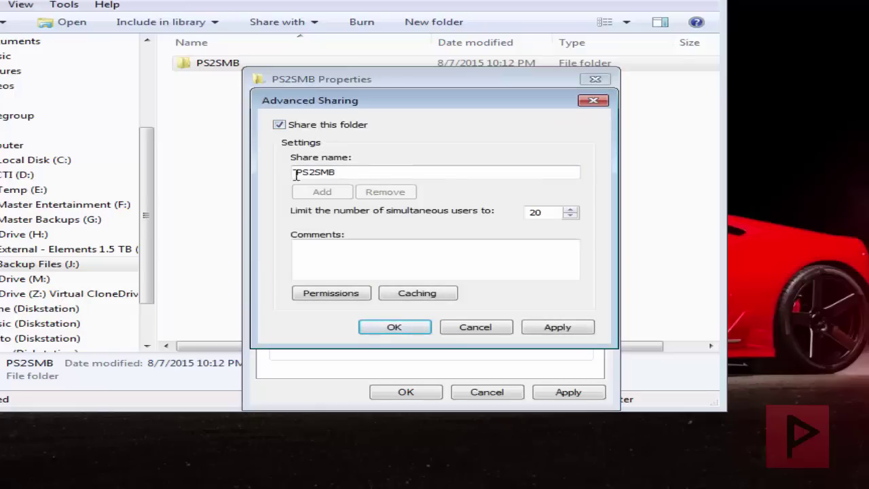
click(351, 175)
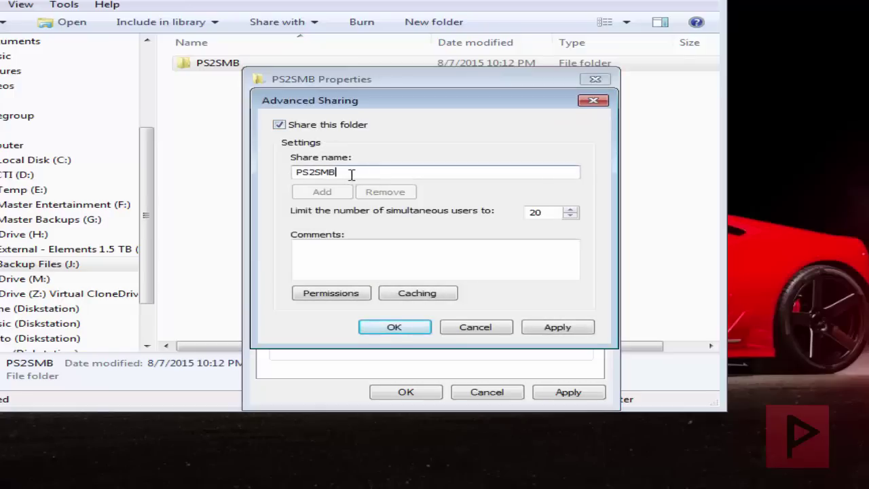
Allow Everyone Full Control and Change in share permissions, and apply the sharing settings
click(332, 293)
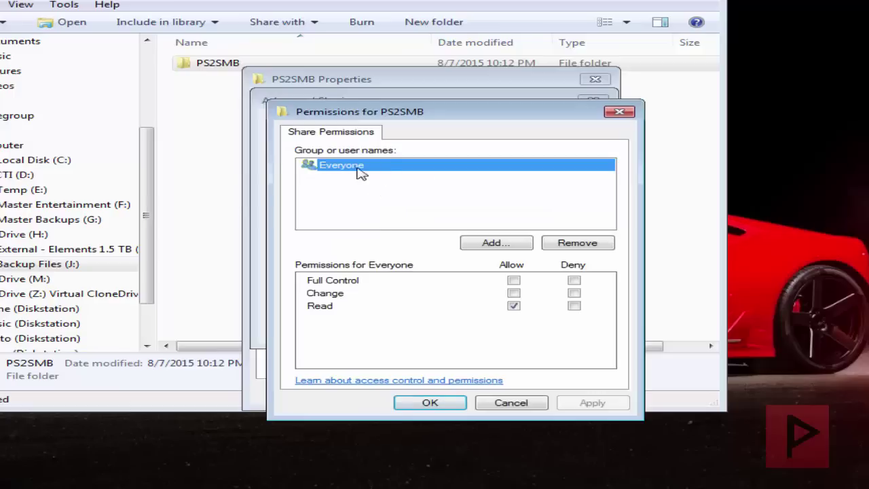
click(513, 293)
click(513, 280)
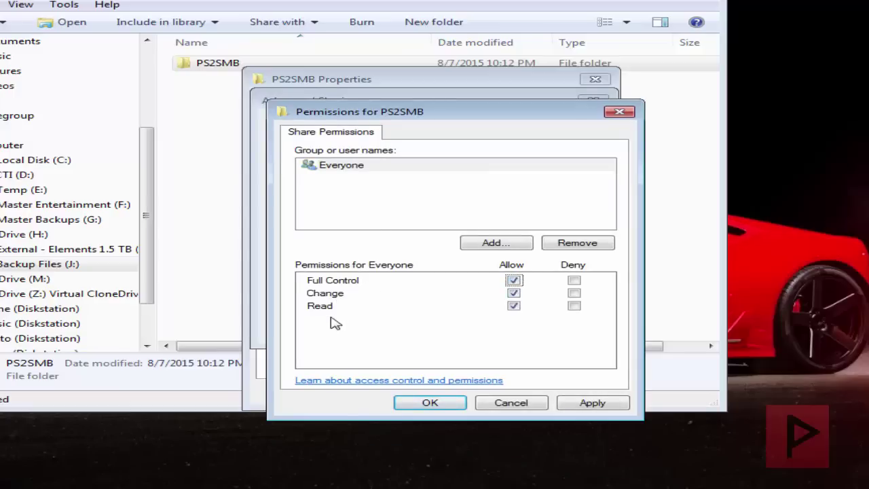
click(589, 404)
click(448, 404)
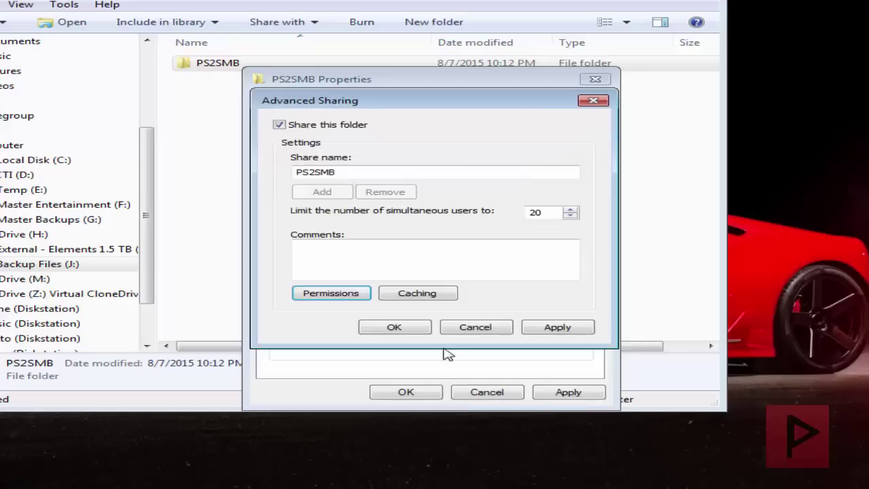
click(547, 328)
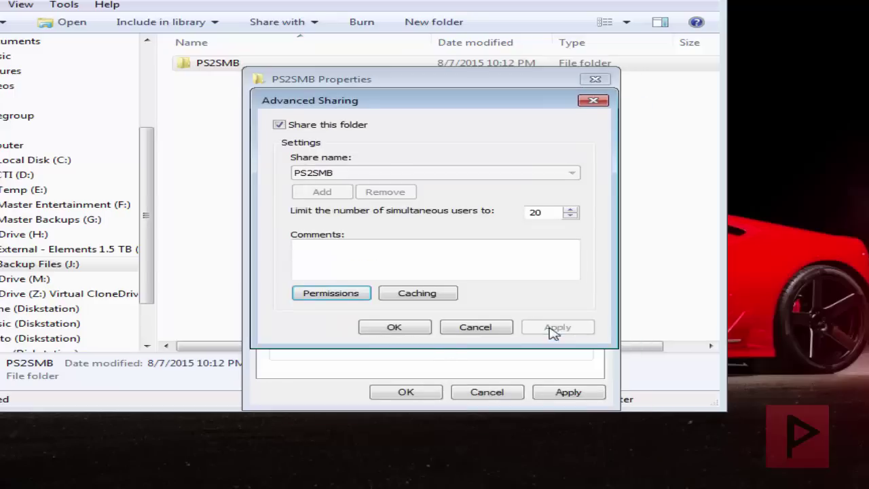
click(395, 329)
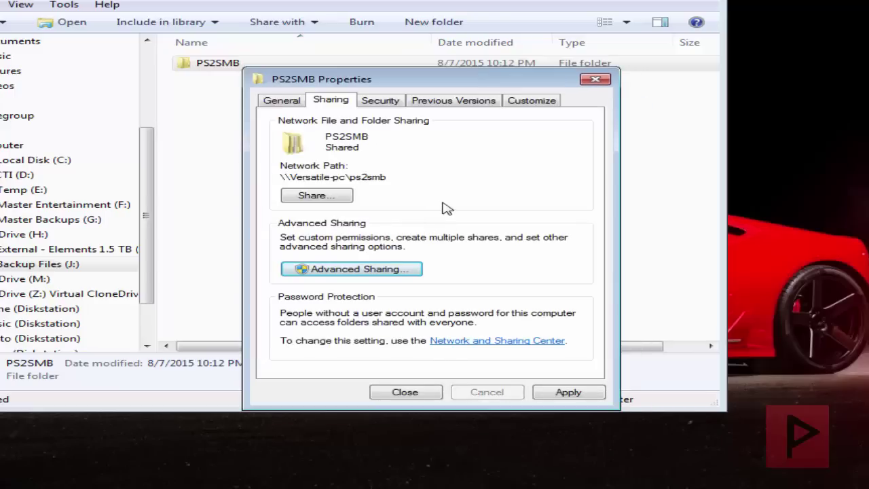
Share the folder with Guest at the Read/Write permission level
click(340, 195)
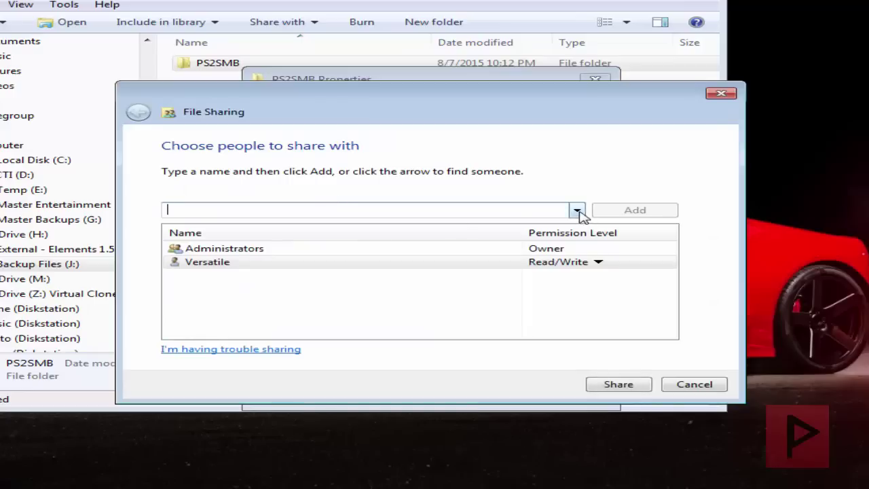
click(577, 211)
click(424, 223)
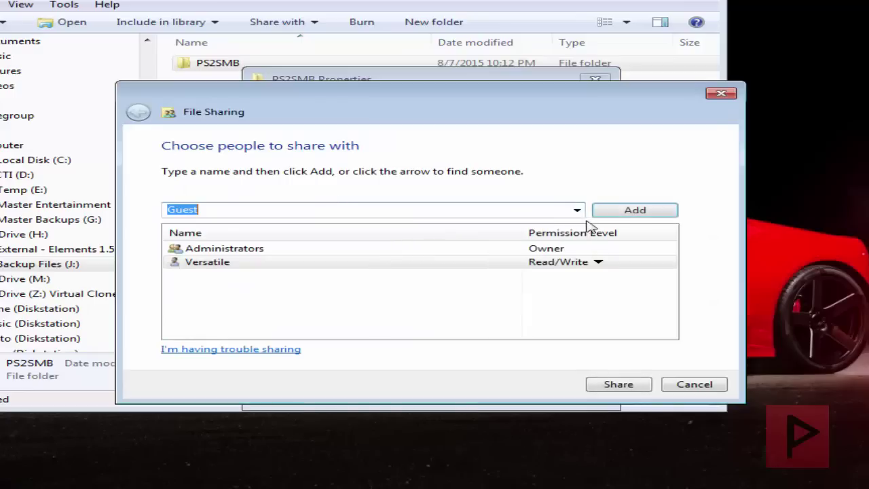
click(638, 210)
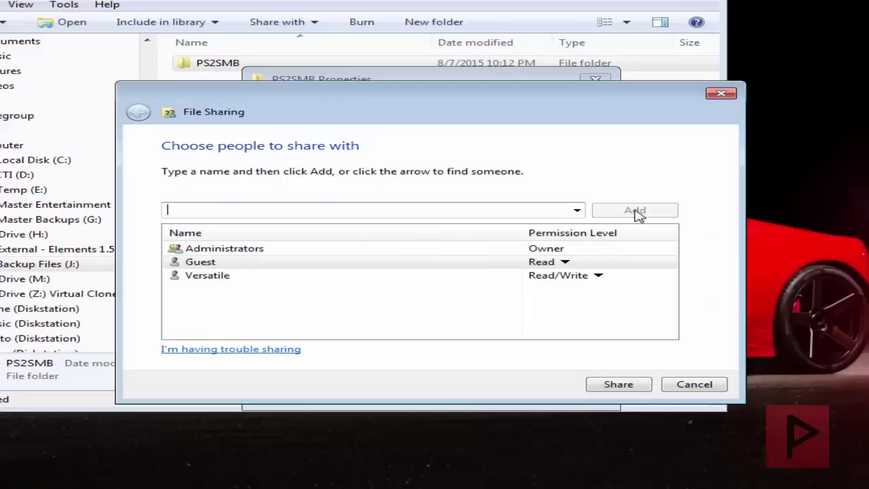
click(564, 263)
click(589, 280)
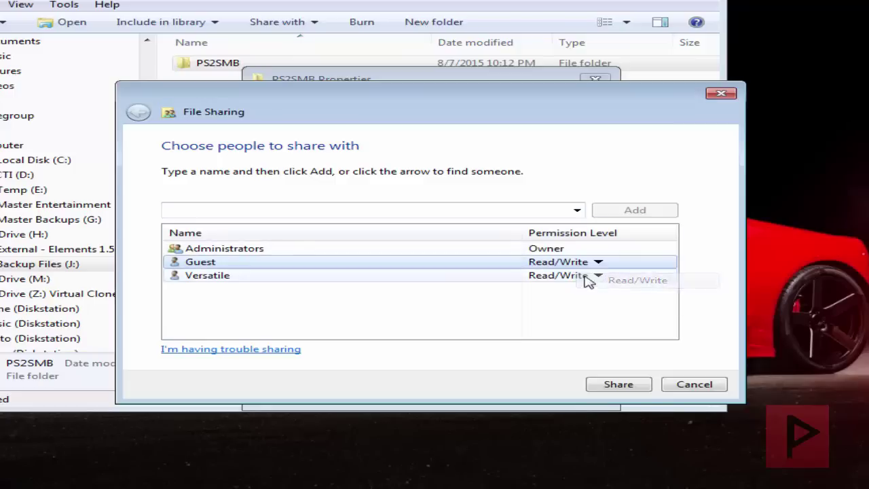
click(620, 385)
click(694, 384)
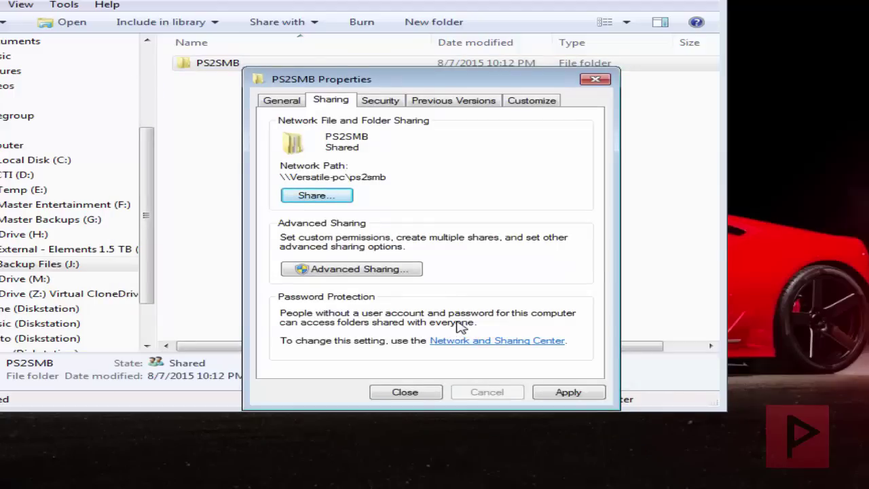
Apply read-only to all subfolders and files, then close the properties
click(585, 397)
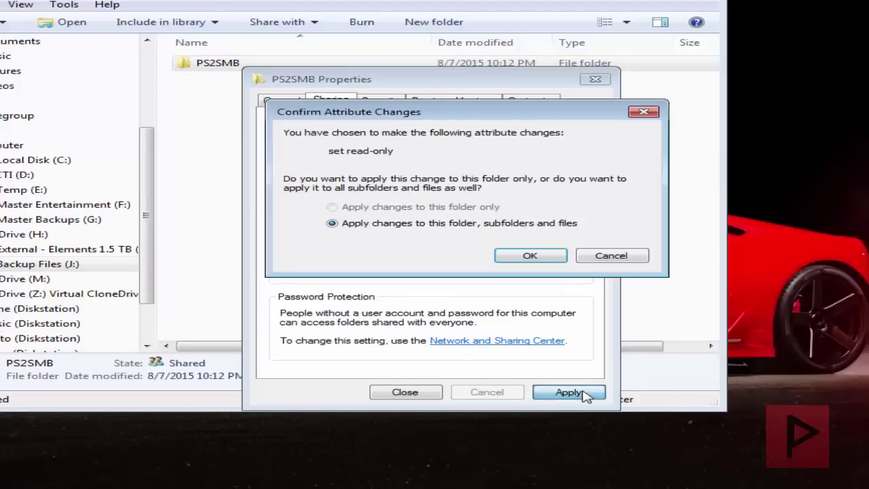
click(533, 257)
click(426, 393)
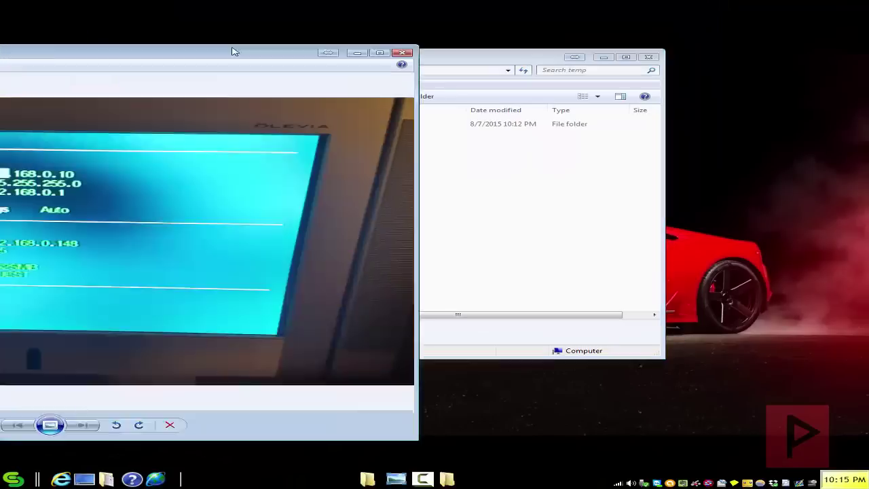
Bring the PS2 network config photo over the folder window and maximize Photo Viewer
drag(52, 47, 388, 47)
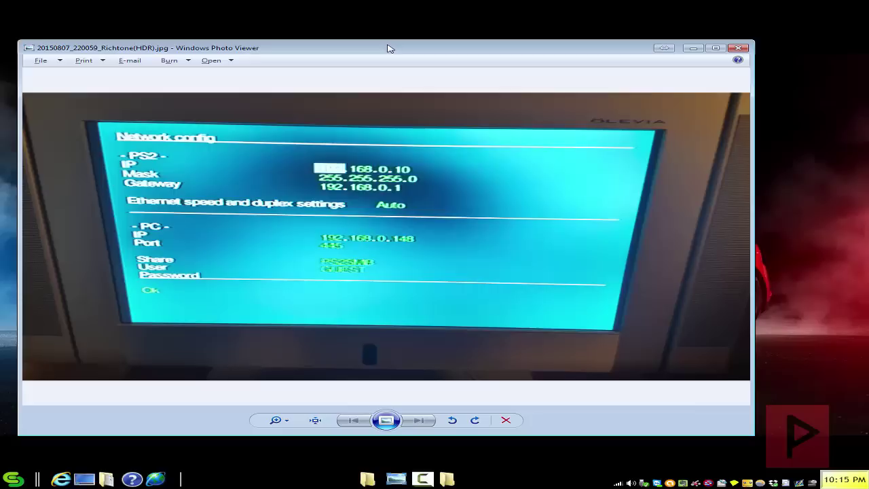
double_click(389, 48)
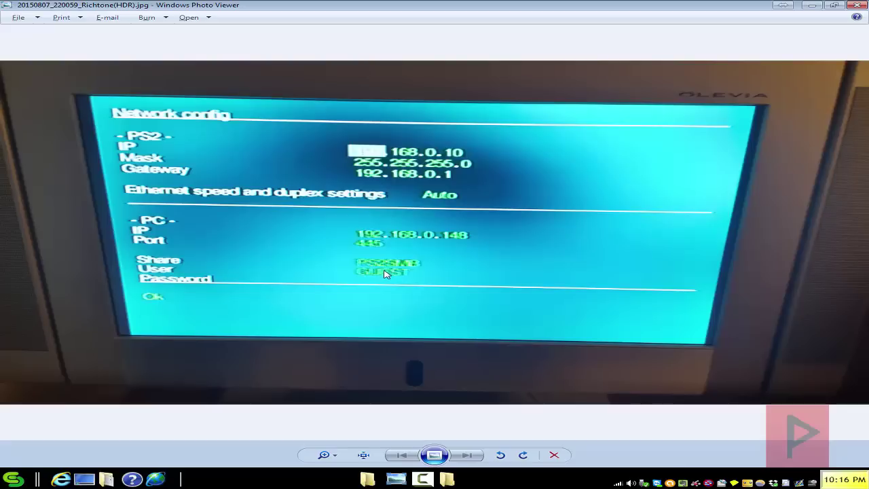
Close the network config photo and minimize the temp folder window
click(857, 5)
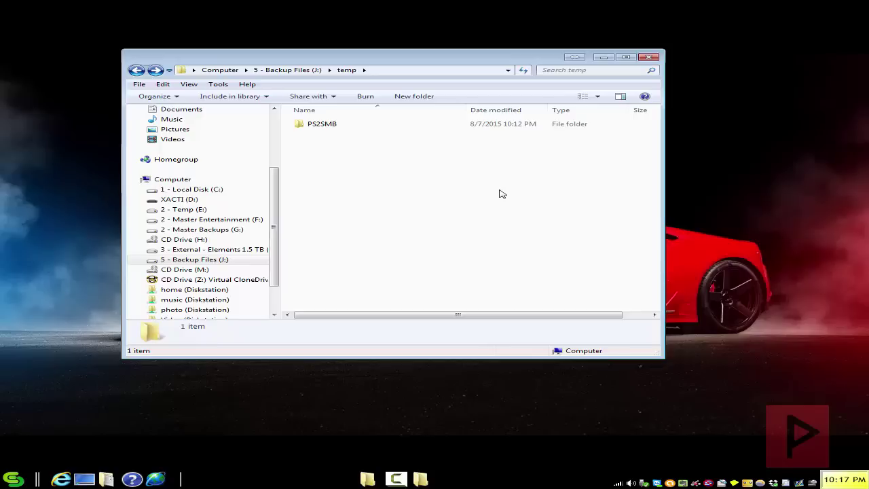
click(604, 57)
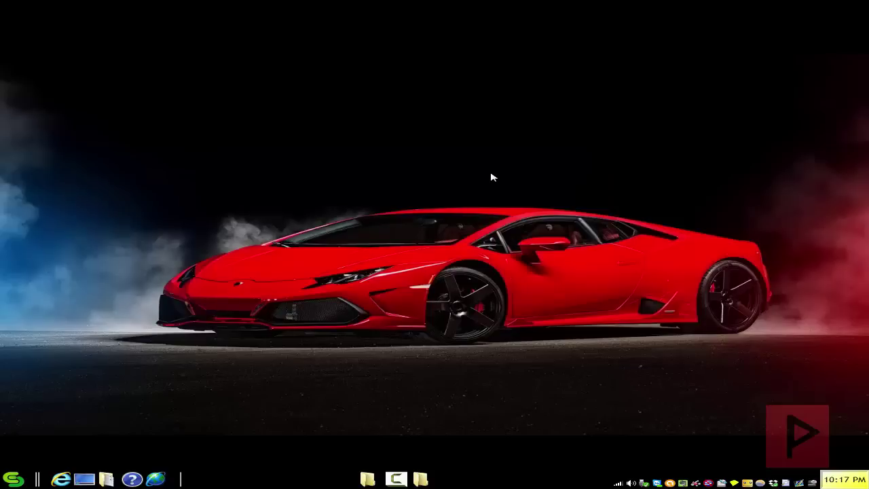